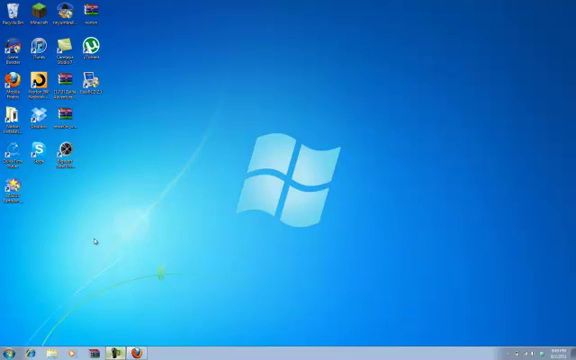
Launch Firefox and load paypal.com to reach the PayPal home page.
left_click(136, 352)
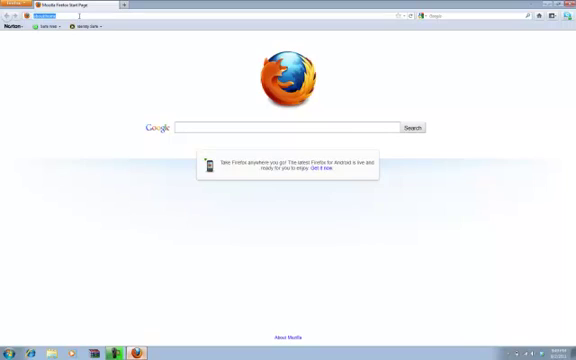
type("yout")
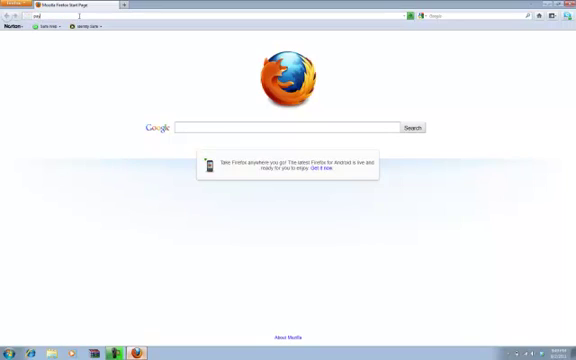
key("Return")
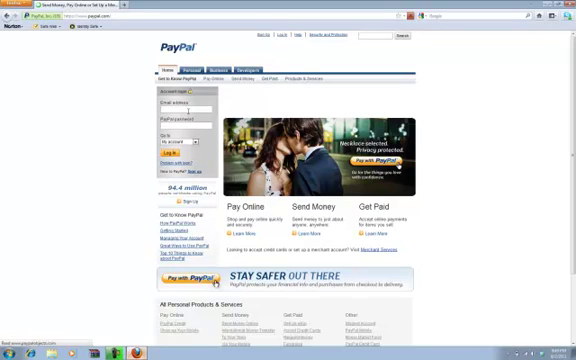
type("[email]")
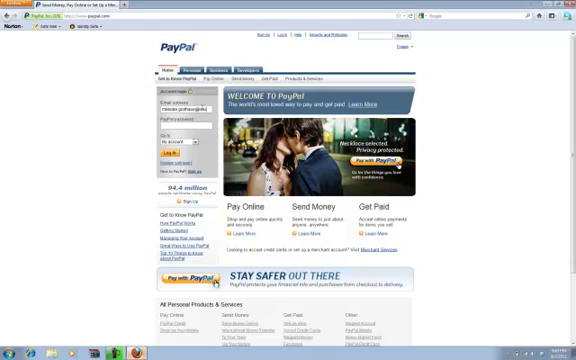
type(".com")
type("*****")
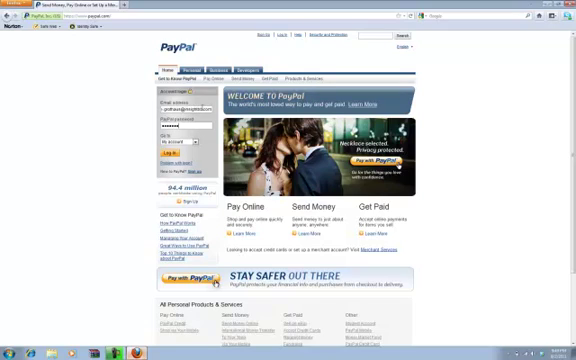
Submit the PayPal email and password to sign in to the account.
key("Return")
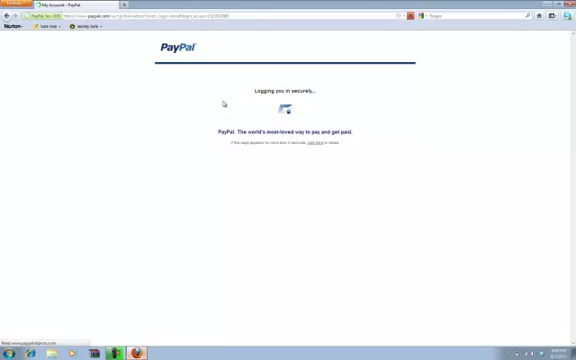
mouse_move(207, 70)
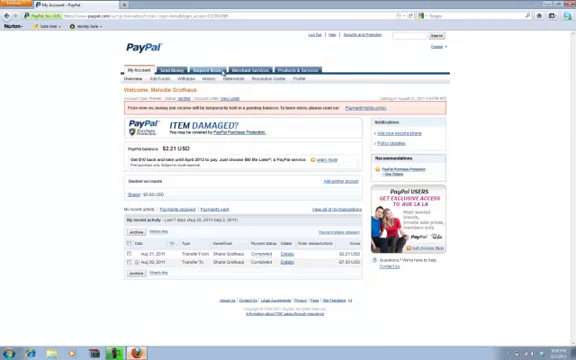
From Merchant Services, begin creating a Donations payment button.
left_click(252, 77)
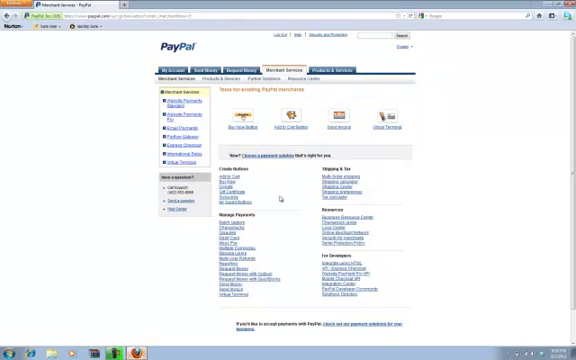
left_click(228, 190)
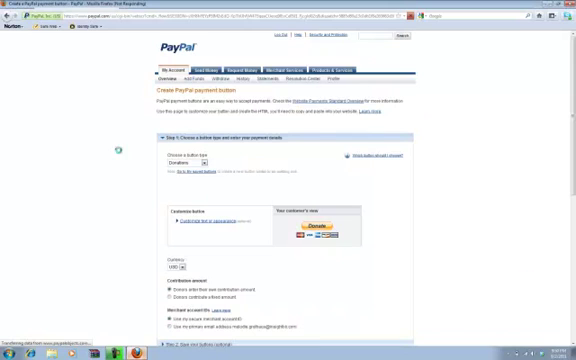
scroll(222, 257, "down", 1)
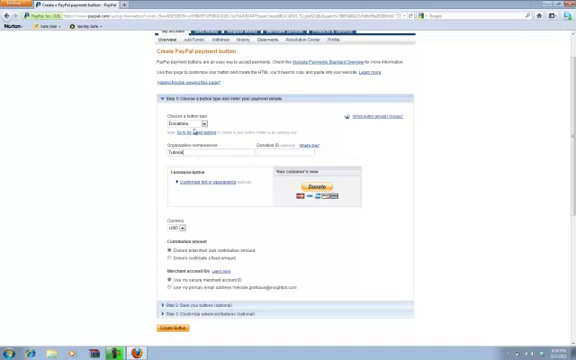
Keep Donations as the button type and USD as the currency for the Tutorial organization.
left_click(203, 123)
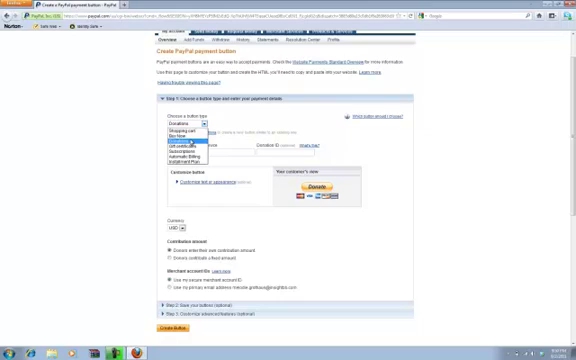
left_click(190, 142)
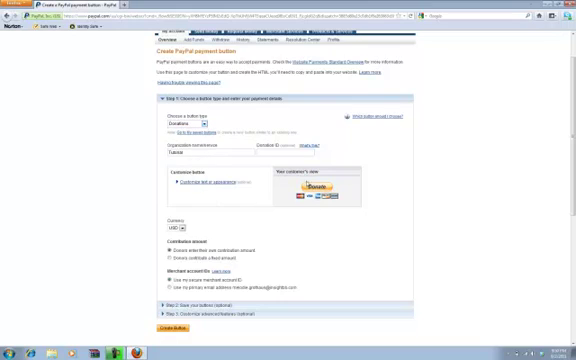
scroll(220, 195, "down", 1)
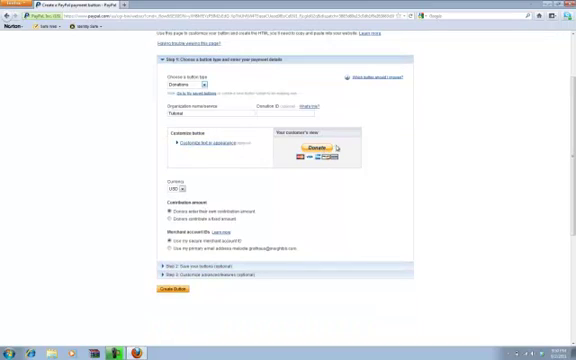
left_click(181, 189)
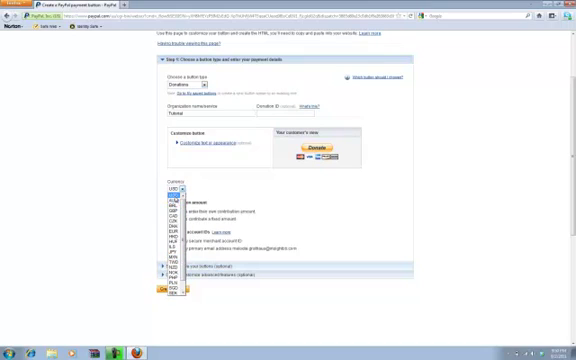
left_click(174, 201)
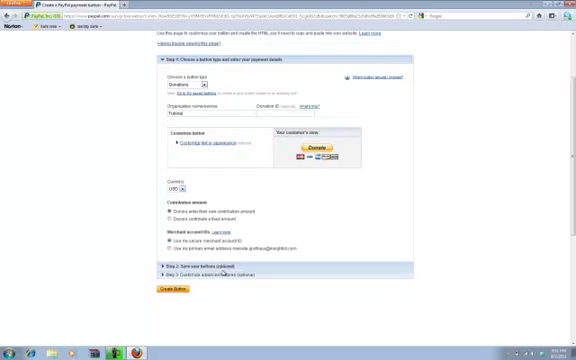
Generate the Donate button, select all its HTML code and copy it.
left_click(175, 289)
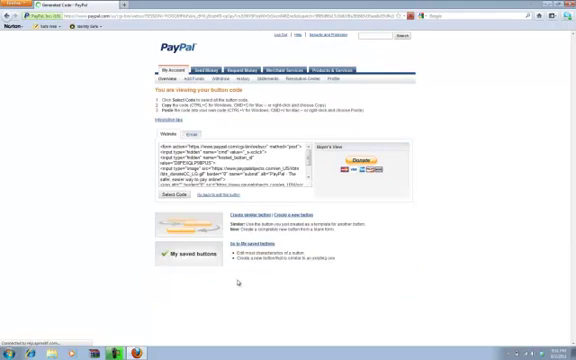
left_click(175, 194)
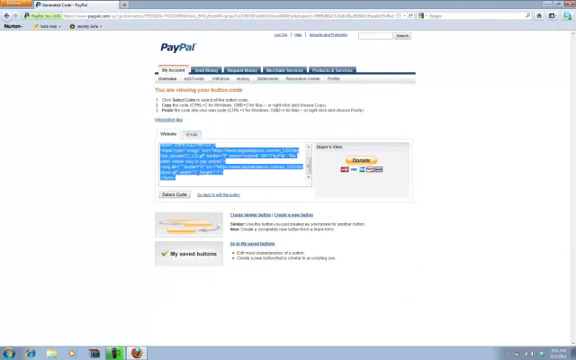
right_click(205, 175)
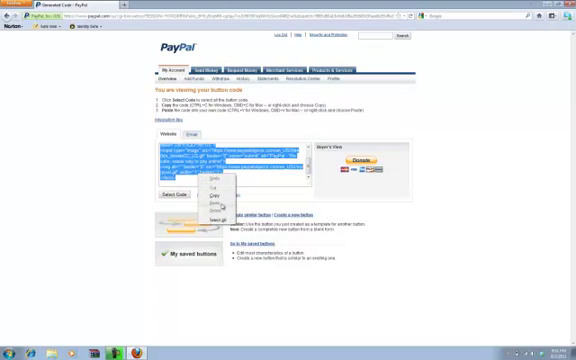
left_click(218, 196)
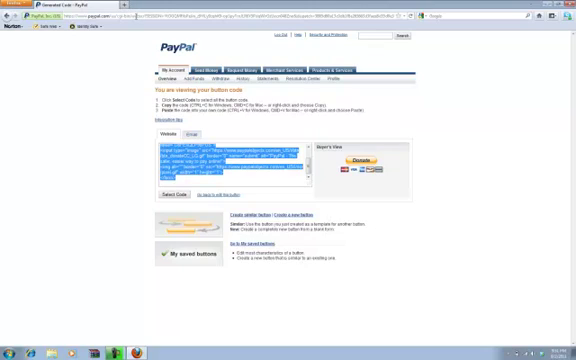
Navigate the browser to webs.com.
left_click(123, 15)
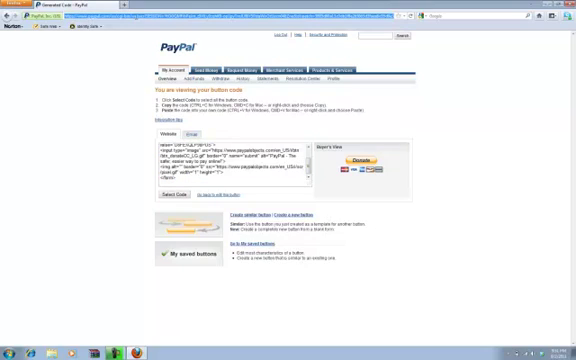
type("webs")
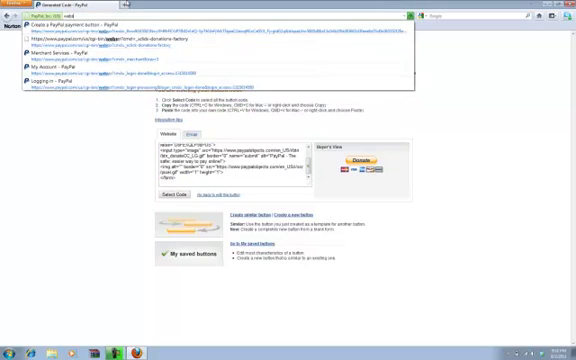
key("Return")
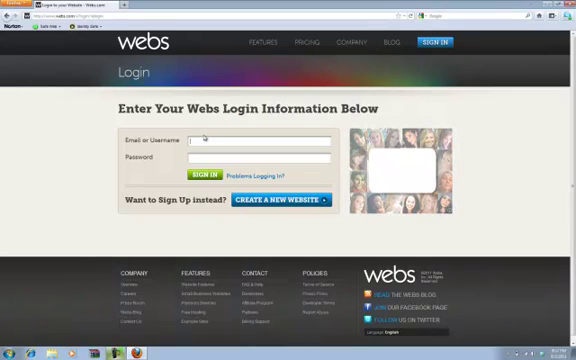
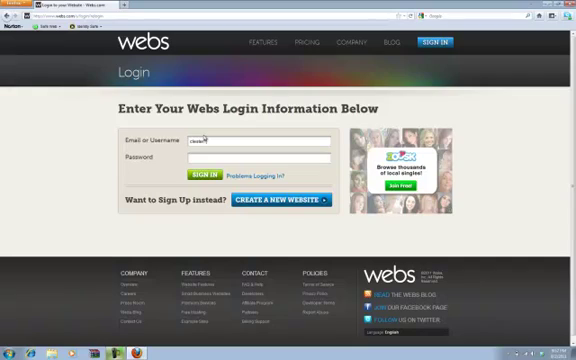
Sign in to Webs with email and password, declining to save the password.
left_click(229, 156)
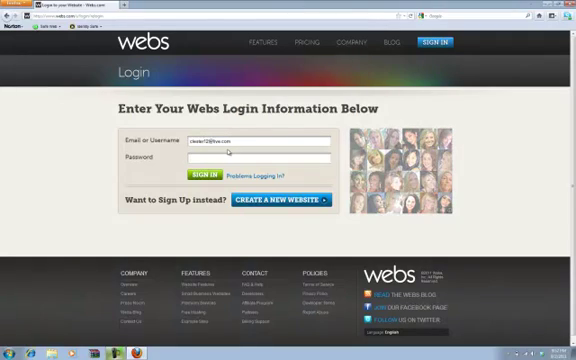
type("password")
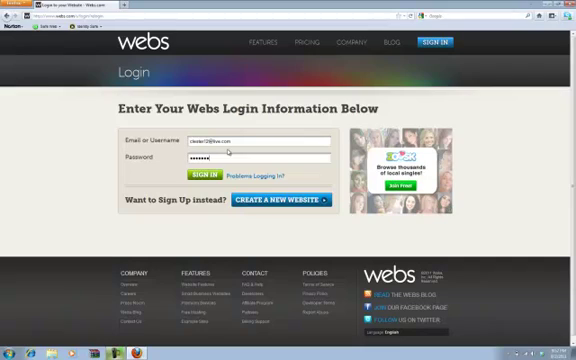
key("Return")
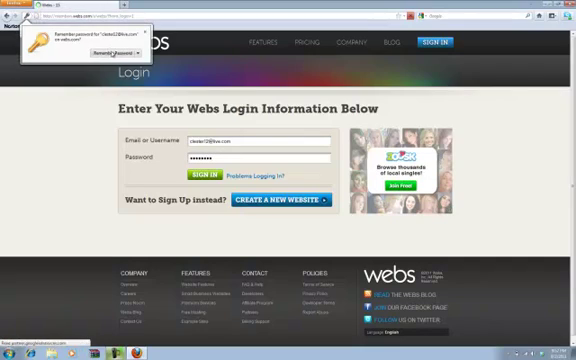
left_click(110, 52)
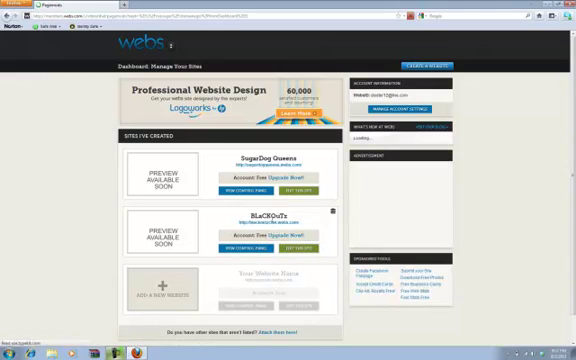
Edit the BLaCKOuTz site, dismiss the popup and load its Donate page.
left_click(282, 222)
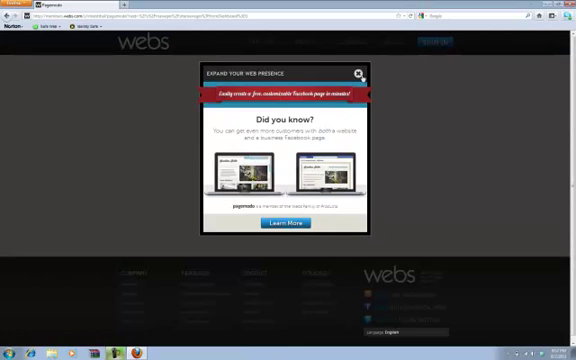
left_click(360, 74)
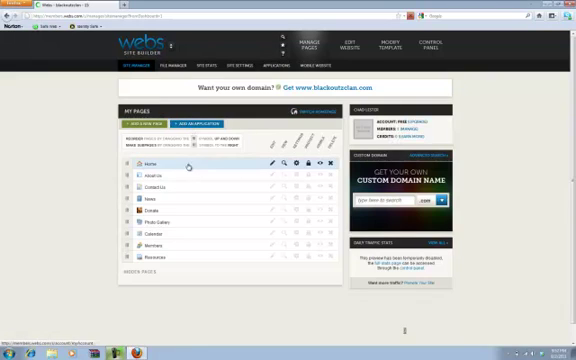
left_click(151, 210)
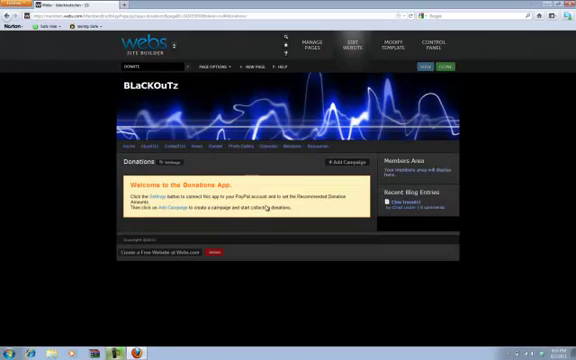
Bring up the Donations app settings and paste the PayPal button code into Introduction.
left_click(157, 197)
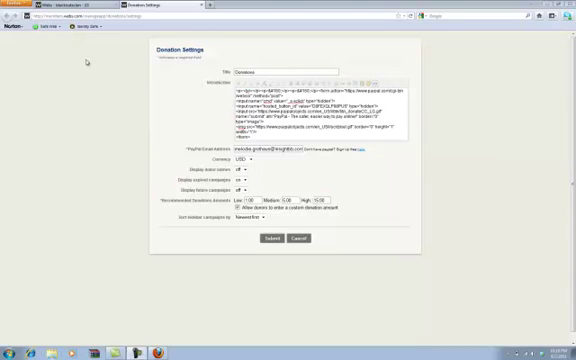
Switch between Donation Settings and the site builder, finishing on the site builder showing the Clan donate campaign.
left_click(60, 5)
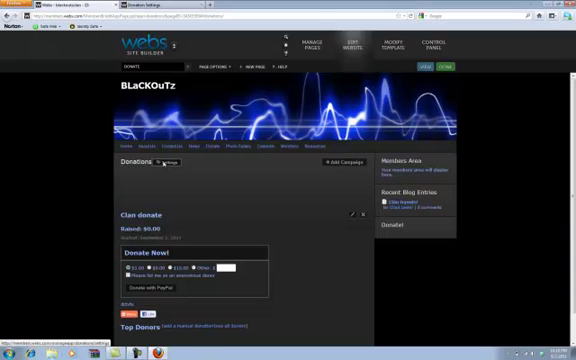
left_click(140, 5)
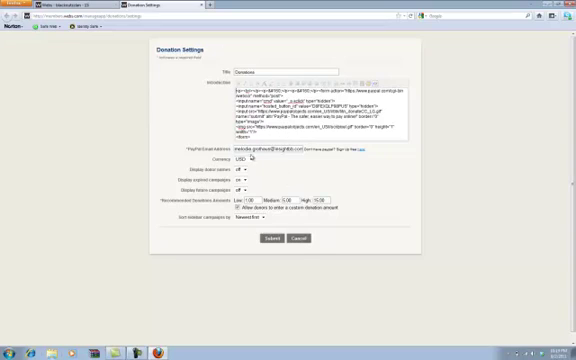
left_click(60, 5)
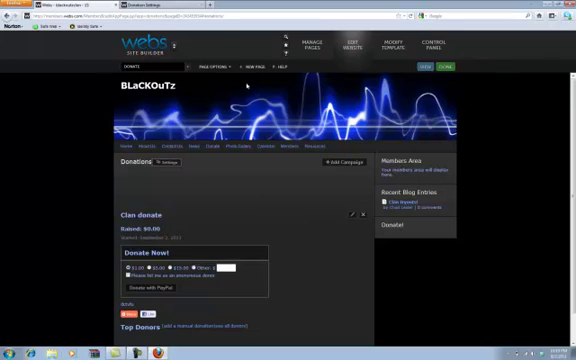
left_click(159, 290)
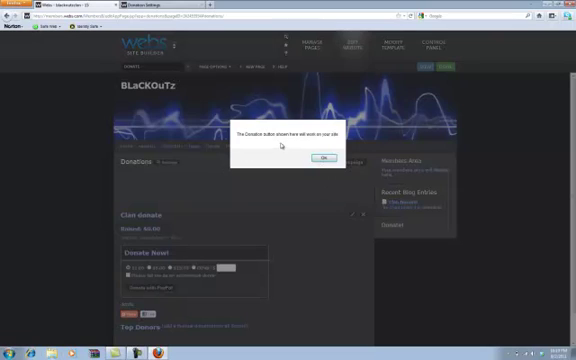
left_click(323, 158)
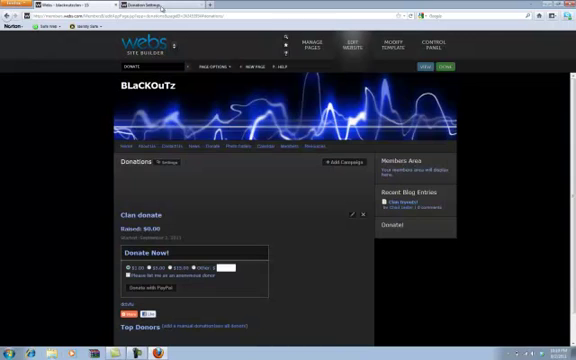